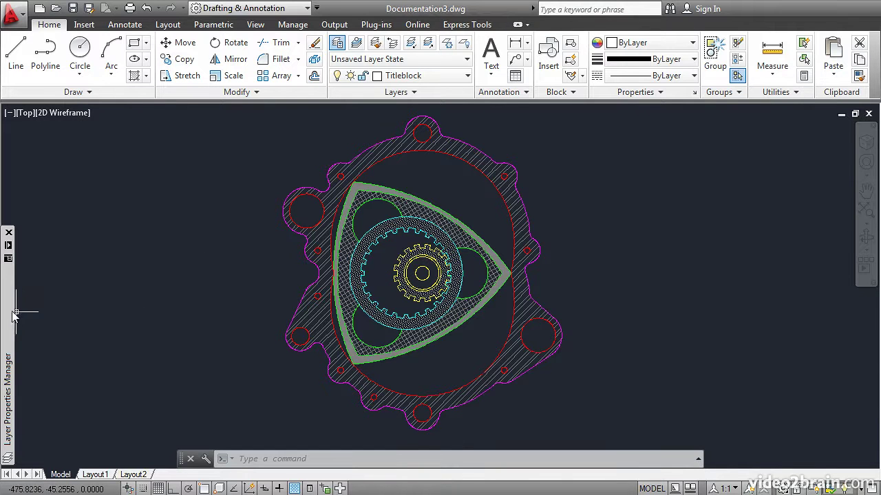
Create a new layer named Text and make it the current layer.
mouse_move(9, 313)
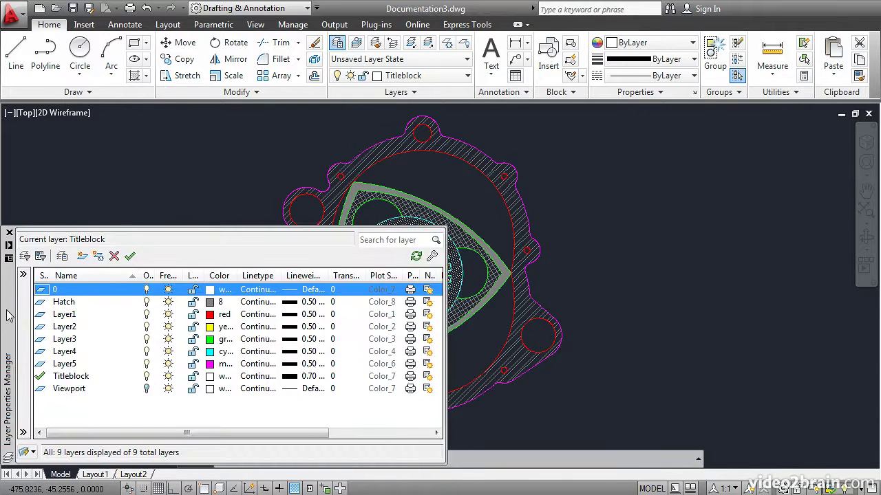
left_click(82, 256)
type("Text")
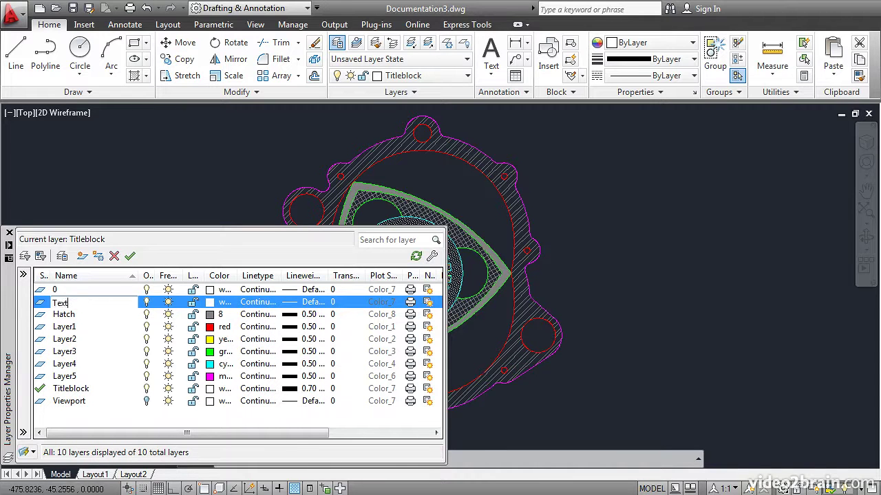
key("Return")
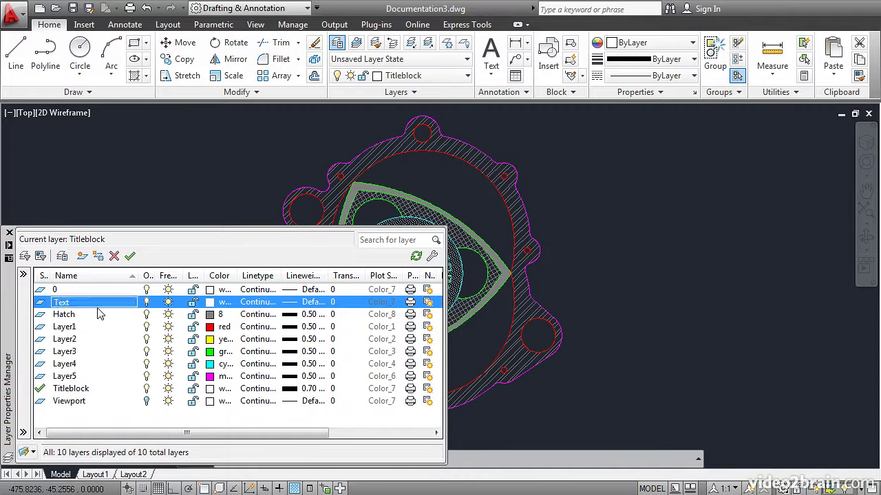
double_click(41, 302)
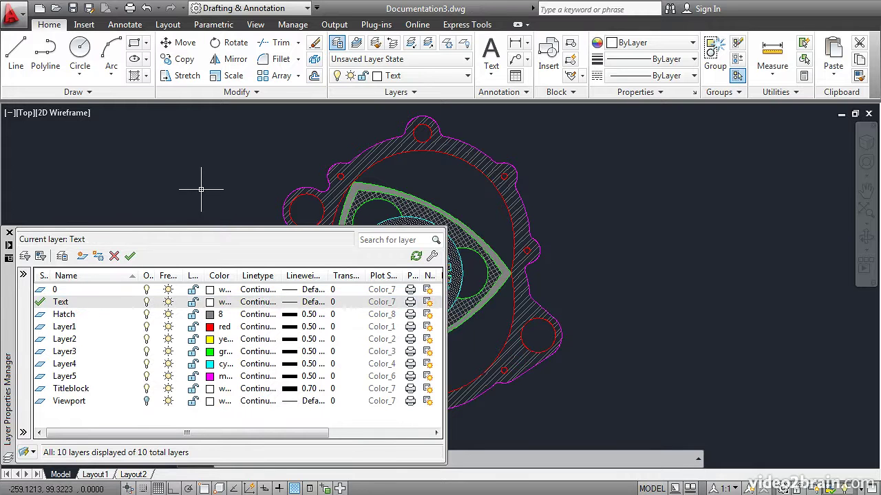
Create a new text style named Title.
type("ST")
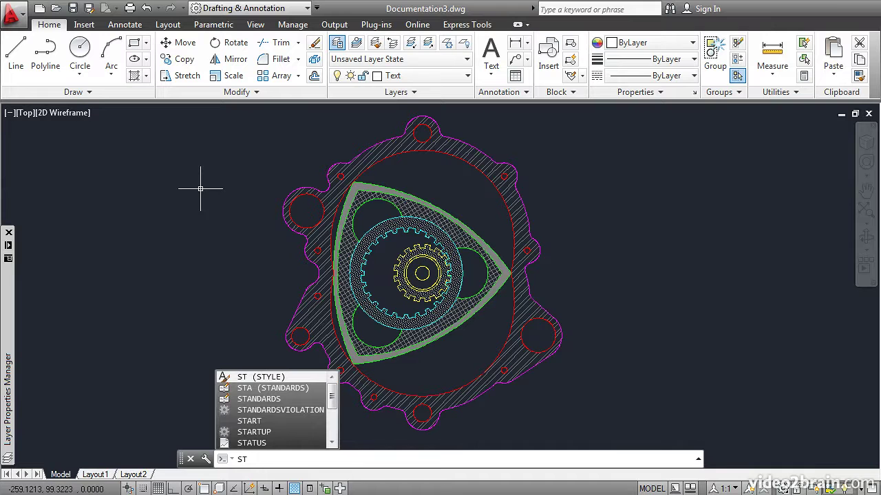
key("Return")
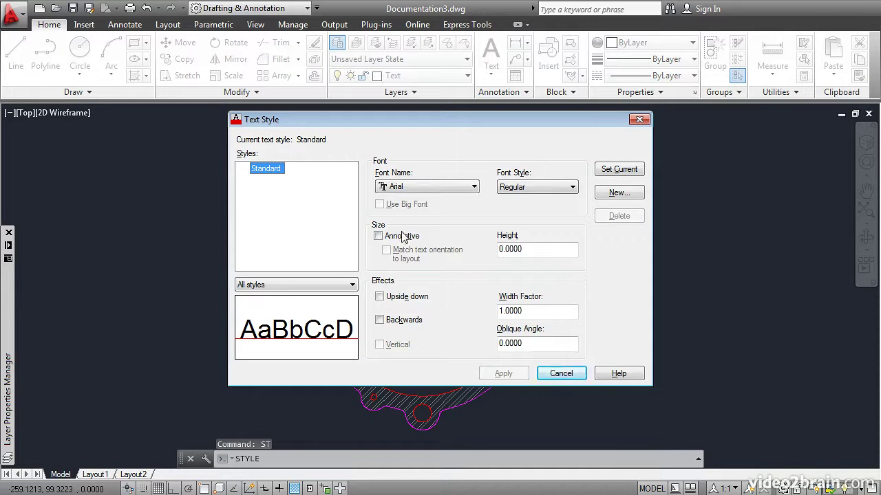
left_click(603, 196)
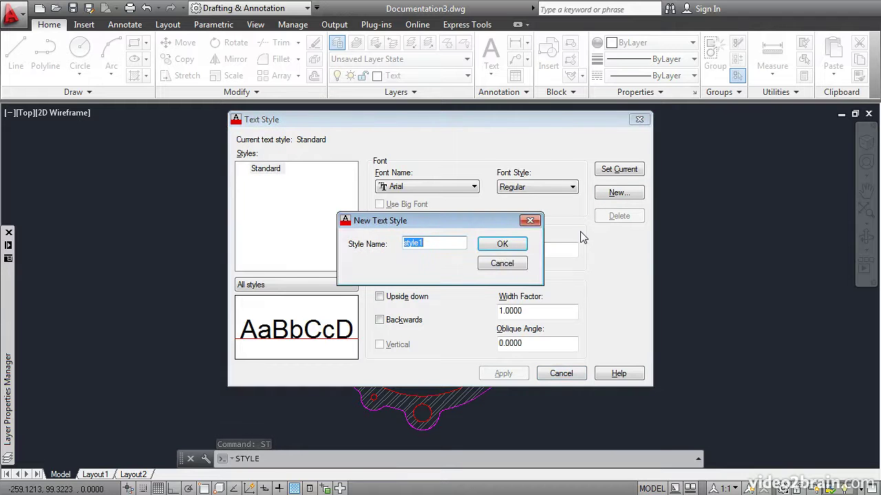
type("Title")
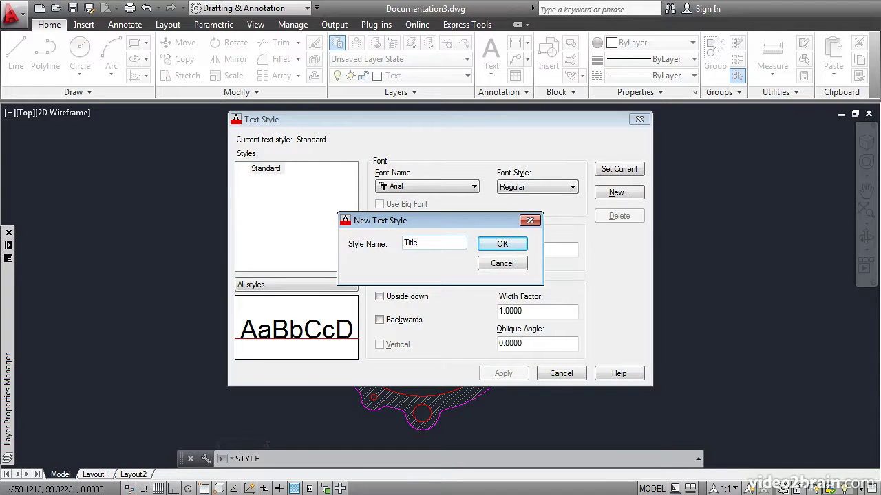
key("Return")
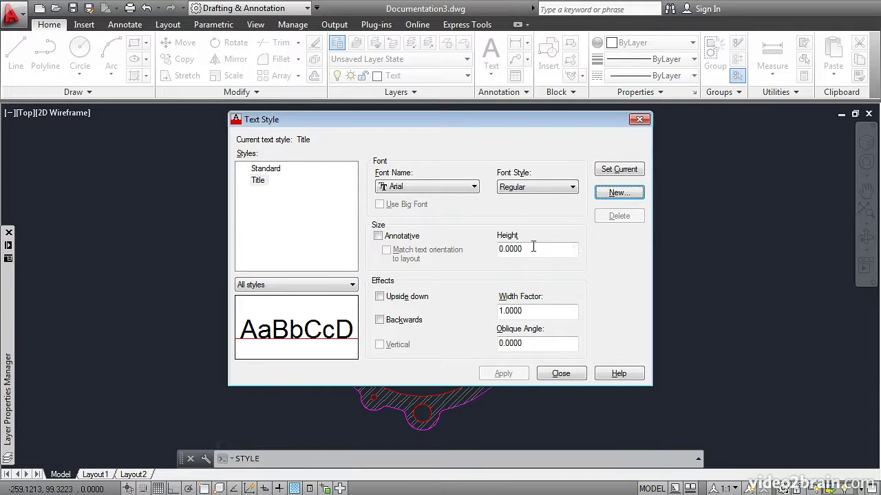
Make the Title text style annotative with a paper text height of 5 and apply it.
left_click(377, 236)
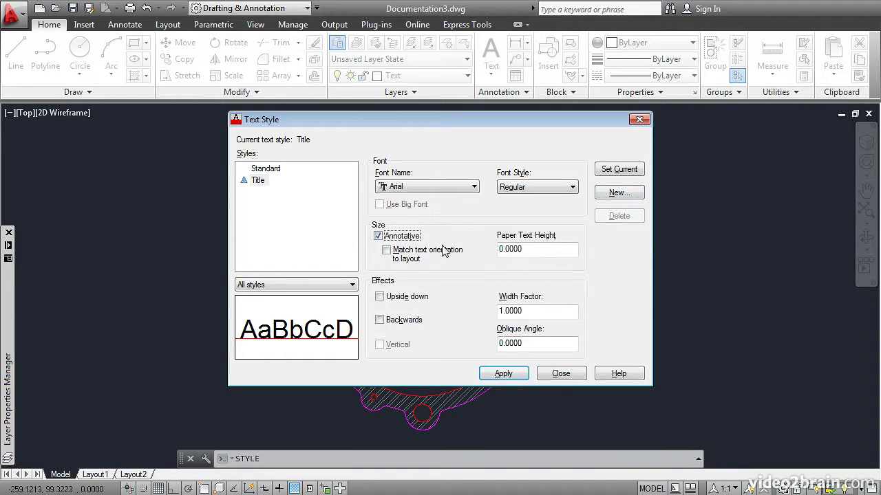
double_click(505, 250)
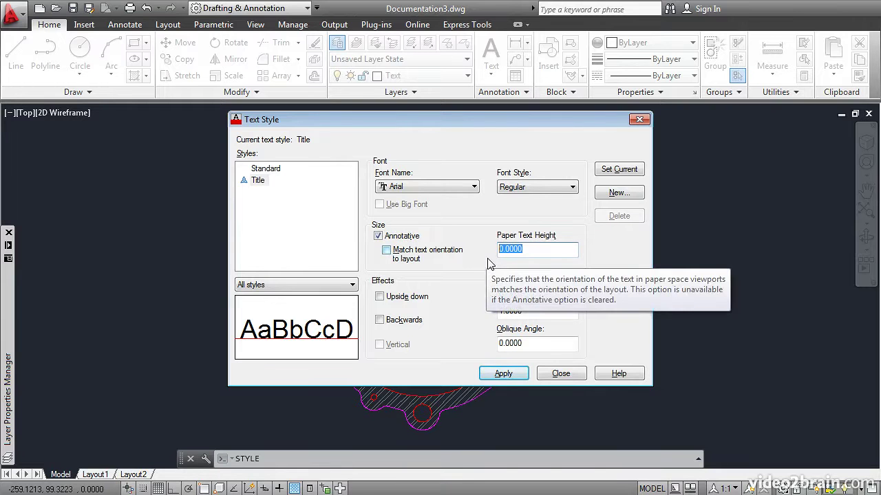
type("5")
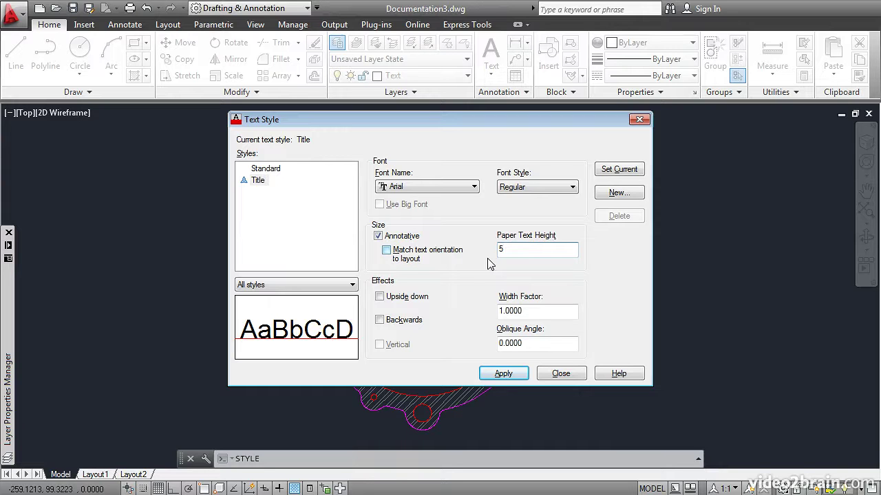
left_click(502, 374)
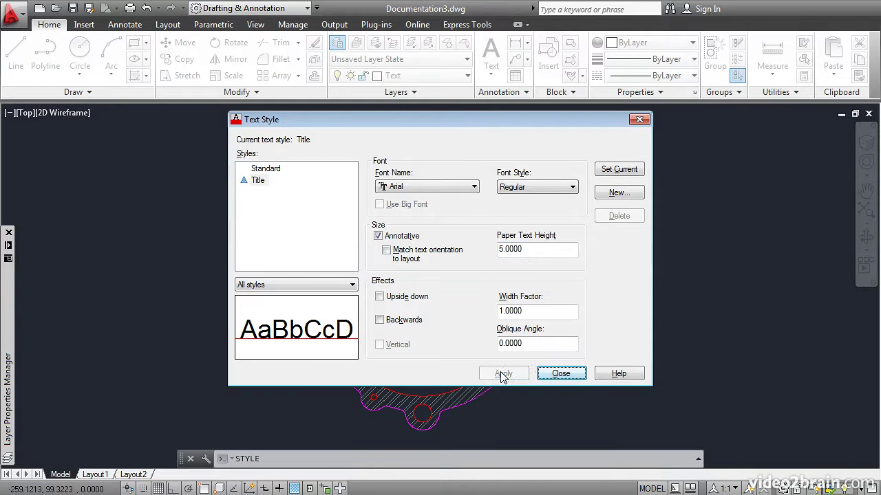
left_click(559, 374)
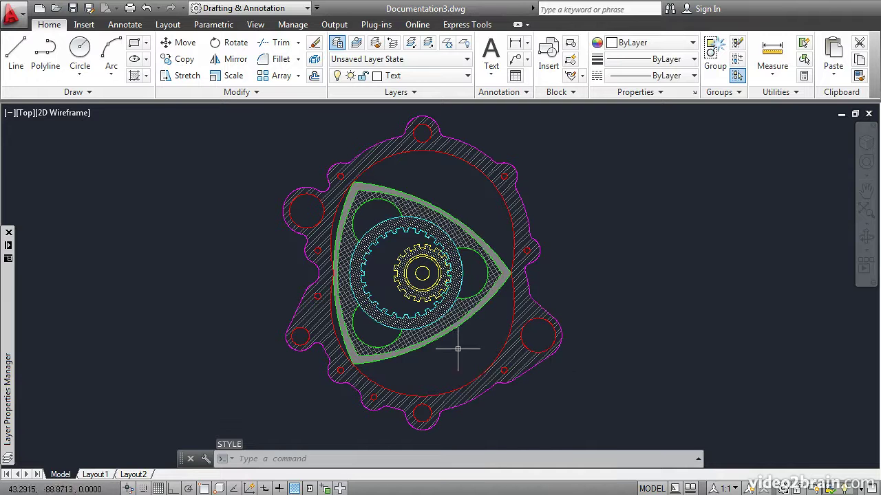
Add the two-line multiline text "Planetary Gears" inside the cyan ring gear, beside the yellow gear.
left_click(490, 61)
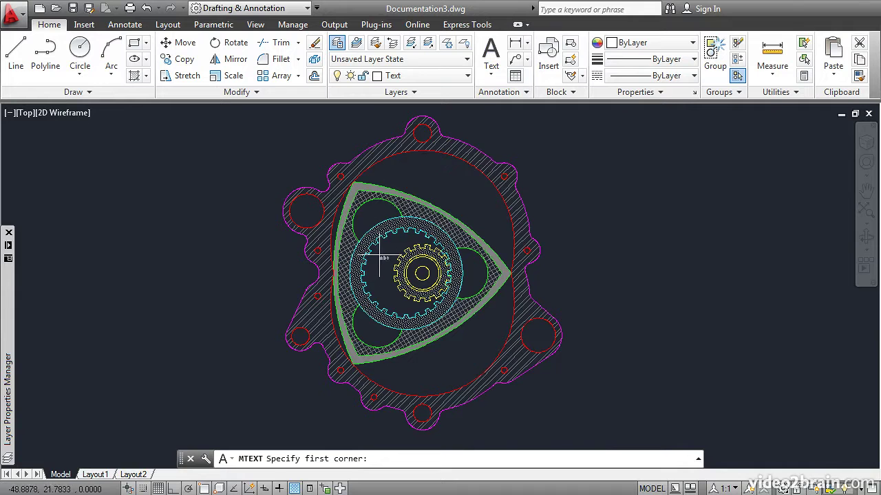
scroll(376, 263, "up", 4)
scroll(377, 263, "up", 2)
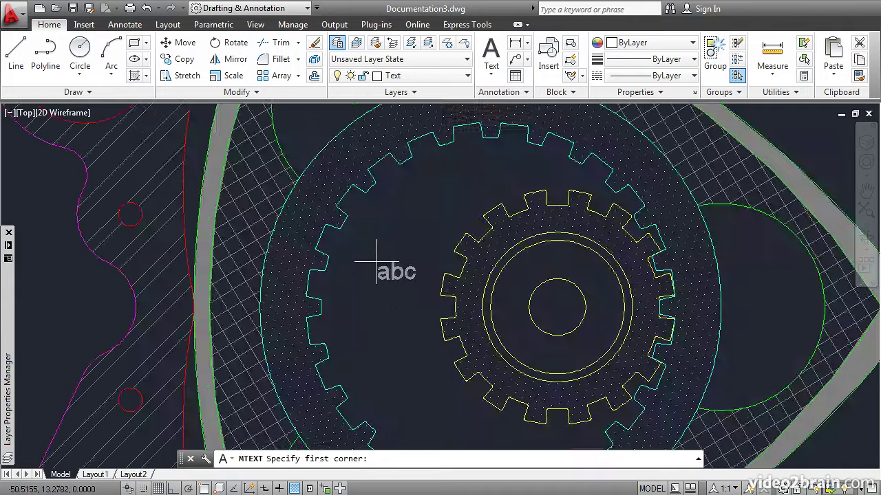
left_click(334, 261)
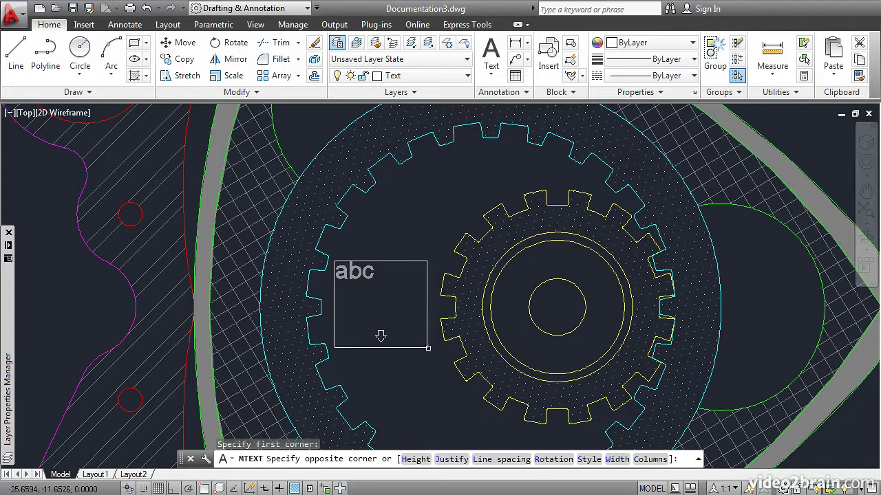
left_click(435, 352)
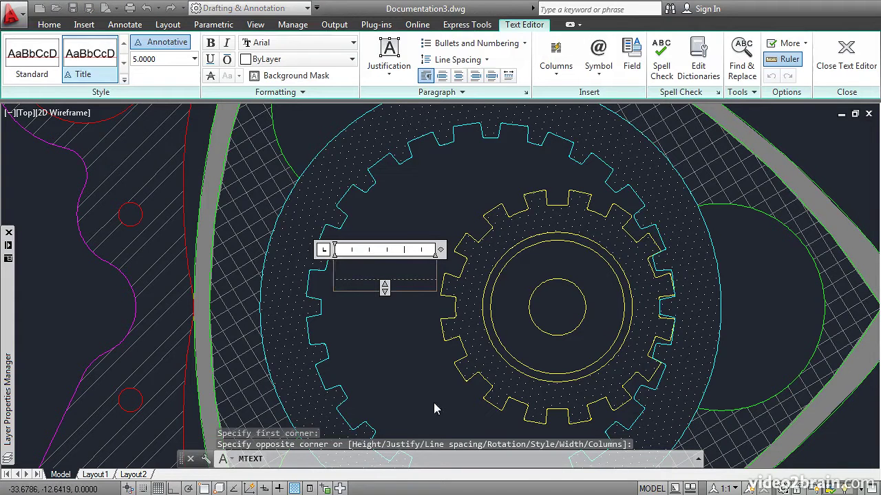
type("Plan")
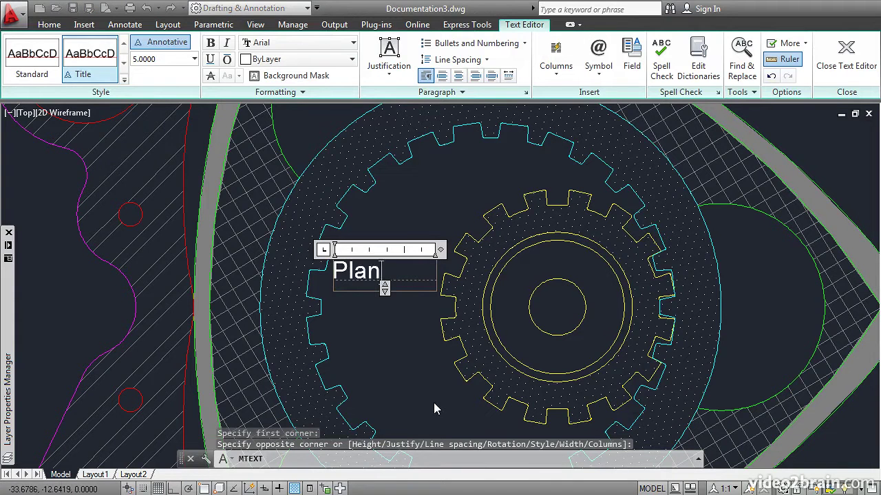
type("etary")
key("Return")
type("Gears")
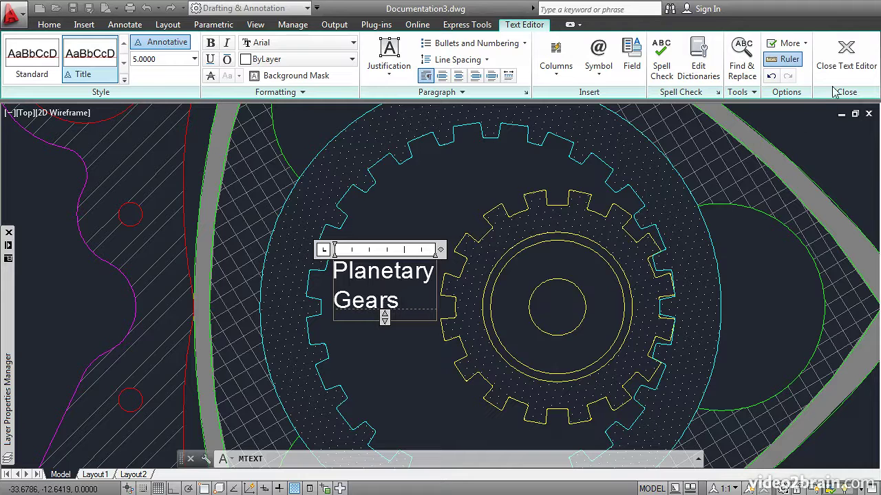
left_click(839, 67)
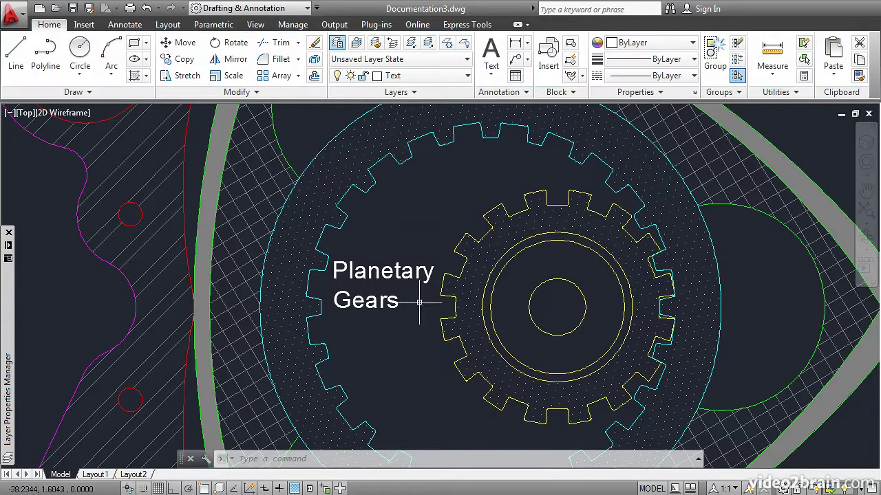
Move the Planetary Gears text slightly downward within the ring gear.
type("m")
key("Return")
left_click(397, 302)
key("Return")
left_click(399, 338)
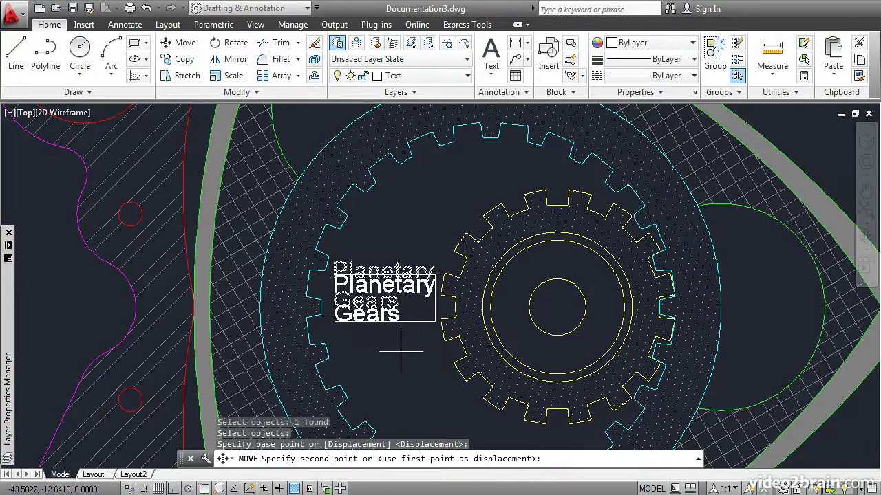
left_click(401, 353)
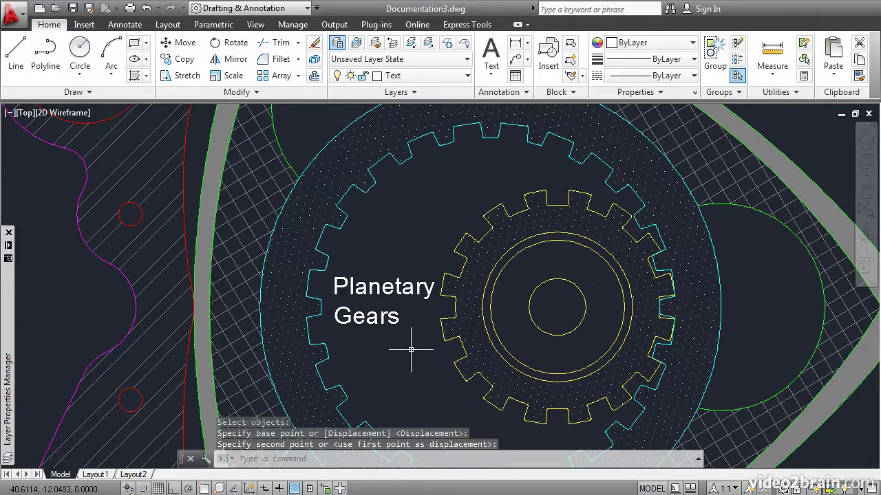
Enable automatically adding scales to annotative objects and set the annotation scale to 1:2.
scroll(411, 350, "down", 4)
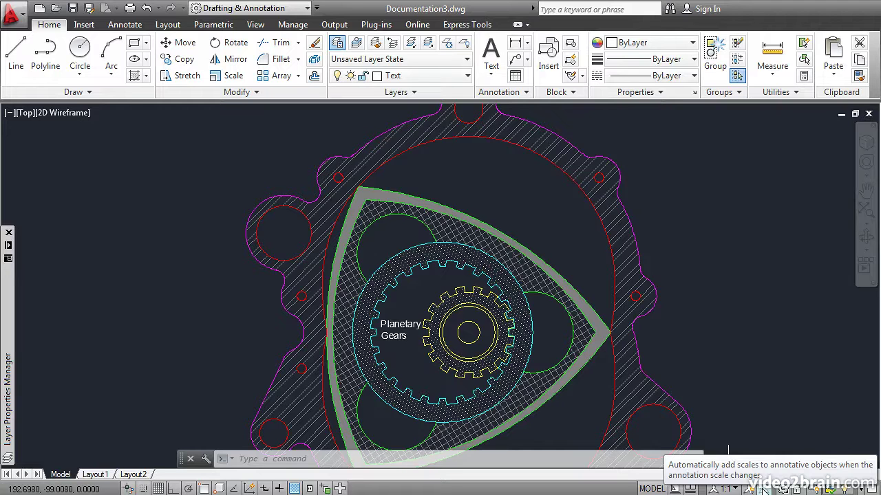
left_click(765, 487)
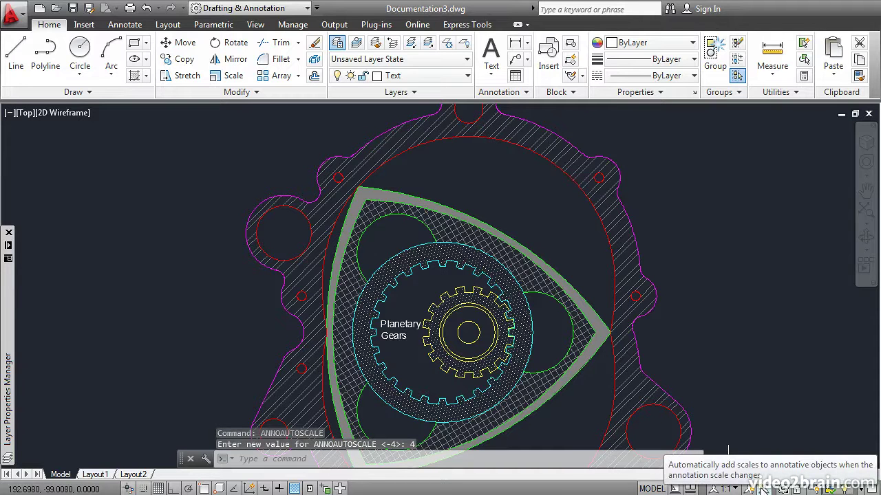
left_click(732, 487)
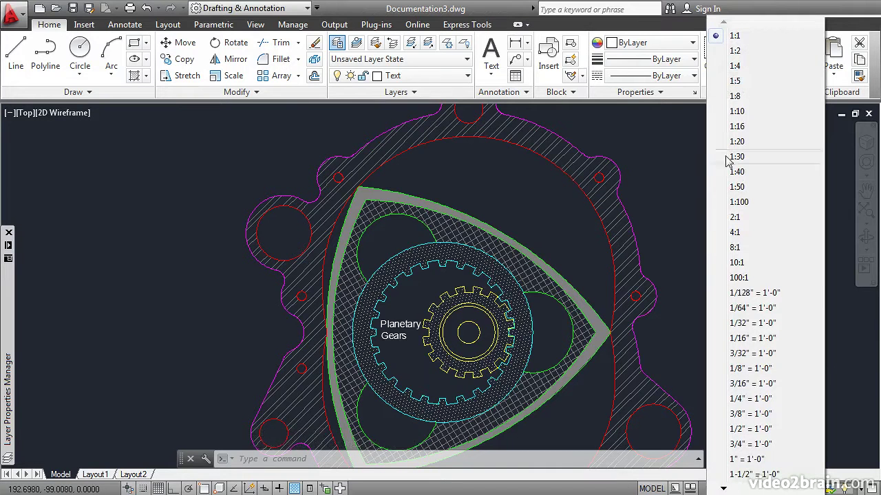
left_click(734, 51)
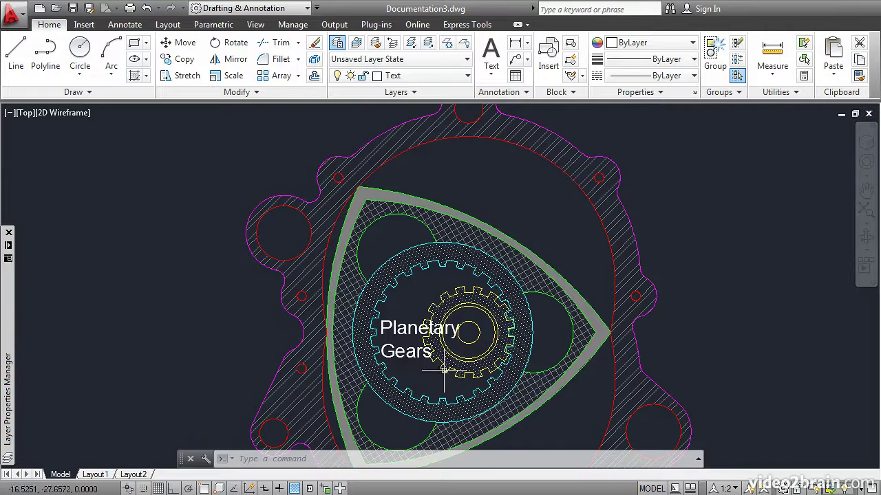
Relocate the 1:2 representation of the Planetary Gears text to the empty housing area above the triangular rotor.
left_click(418, 352)
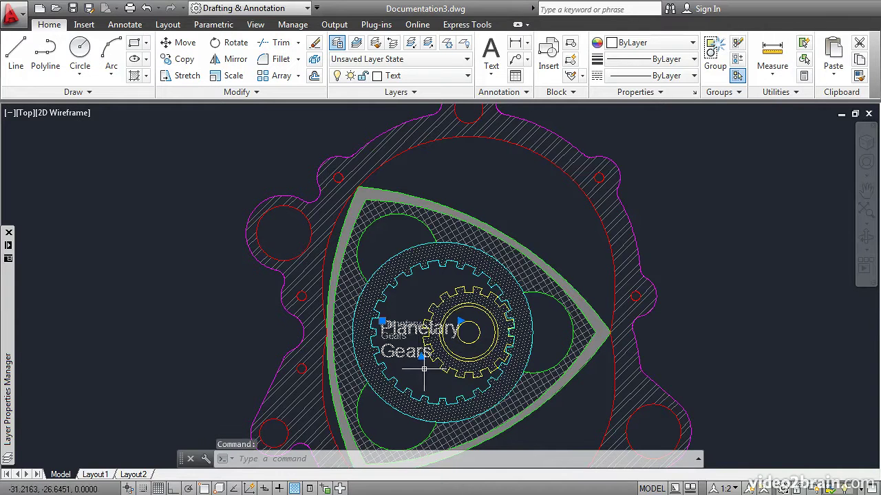
scroll(424, 370, "up", 4)
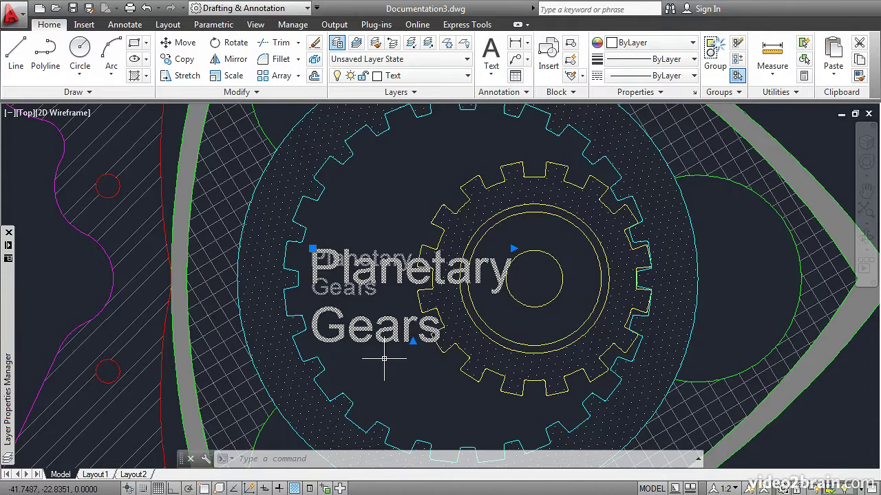
scroll(384, 358, "down", 4)
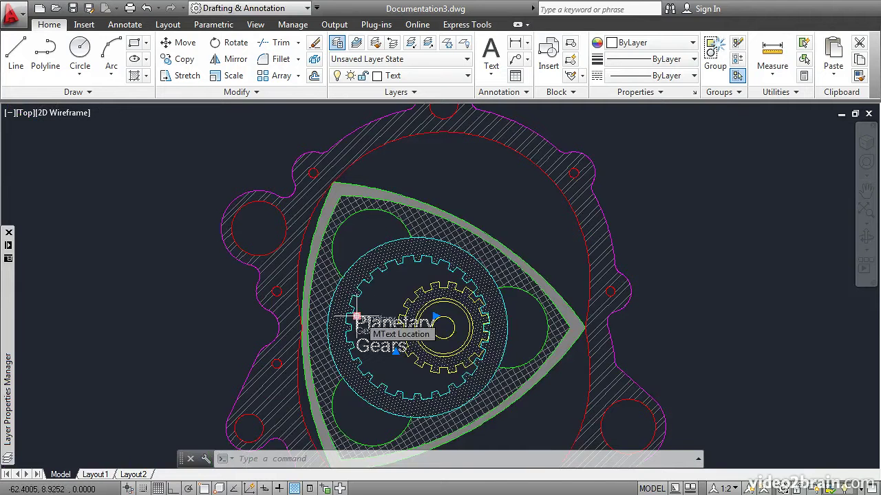
left_click(355, 316)
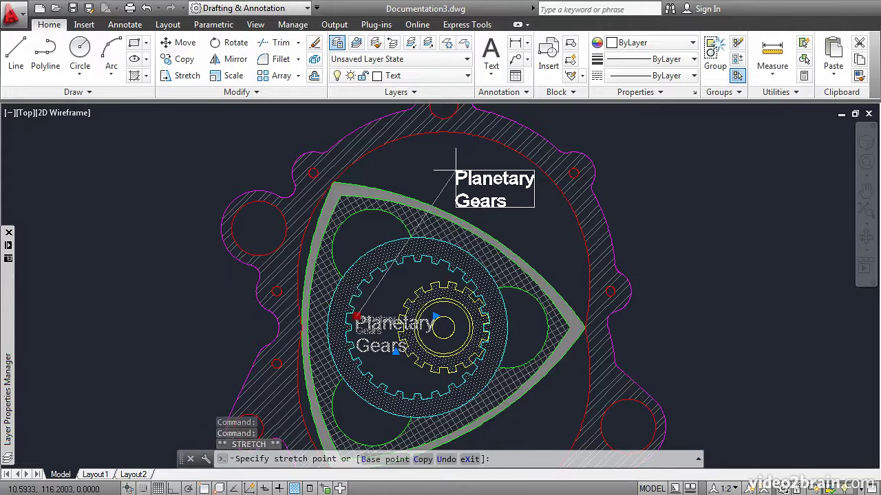
left_click(456, 170)
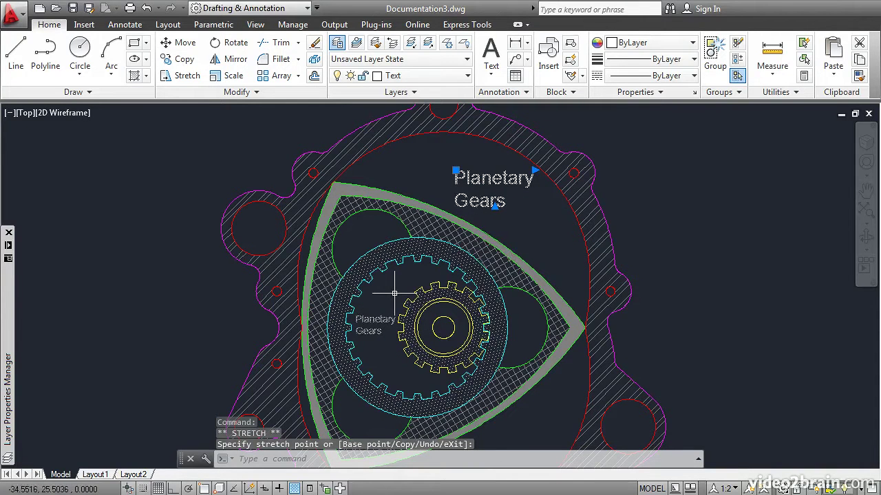
key("Escape")
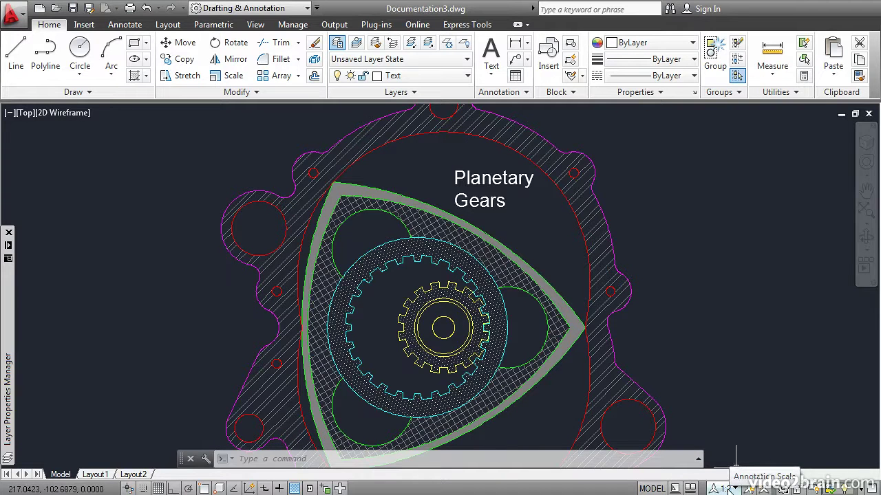
Set the annotation scale to 1:1 and switch to Layout1.
left_click(730, 488)
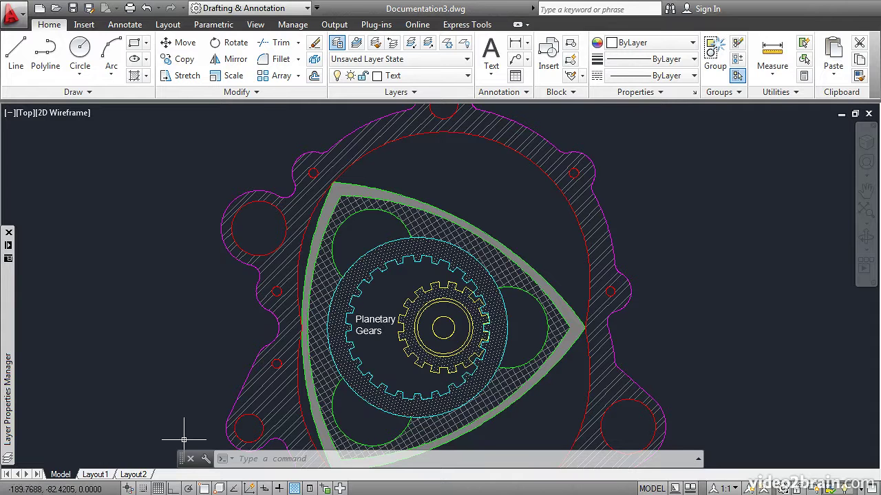
left_click(95, 475)
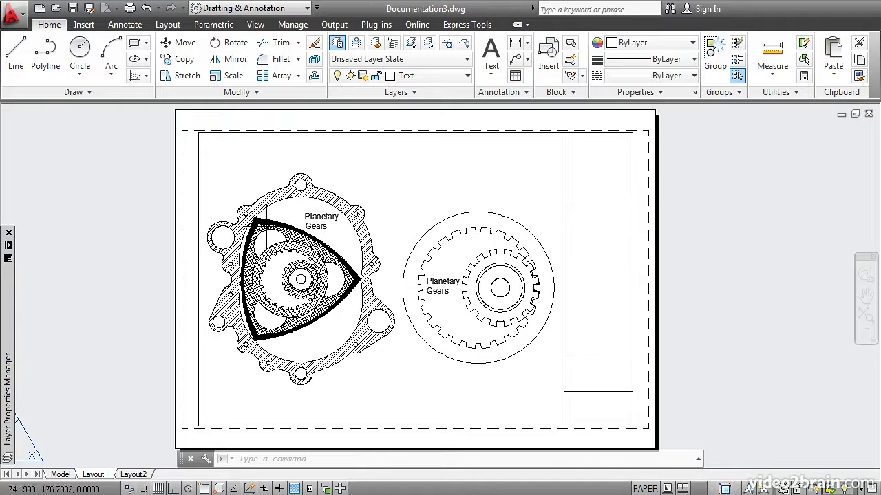
Draw a leader line from the housing view's Planetary Gears text: a short horizontal segment, then a diagonal ending on the dotted ring gear.
scroll(300, 242, "up", 4)
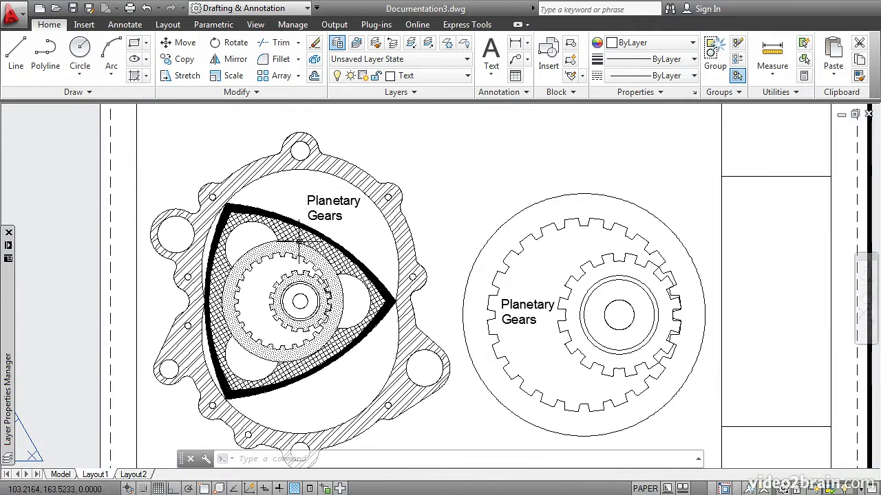
scroll(301, 242, "up", 5)
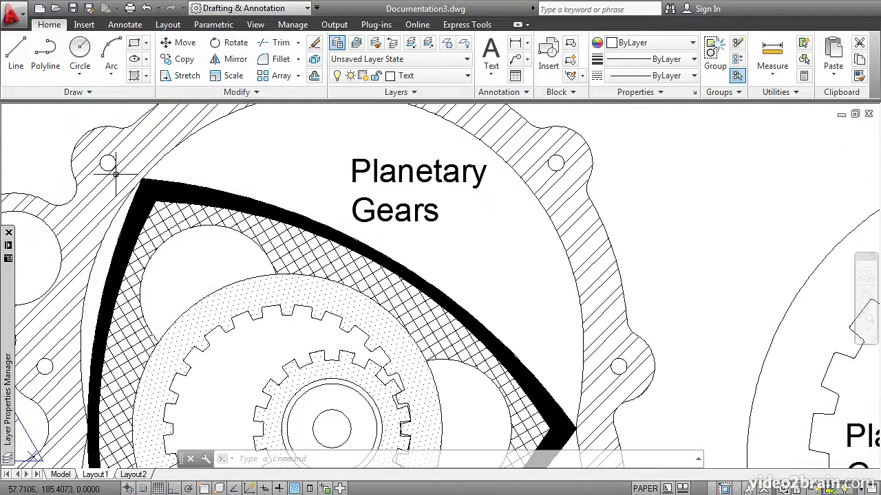
left_click(12, 60)
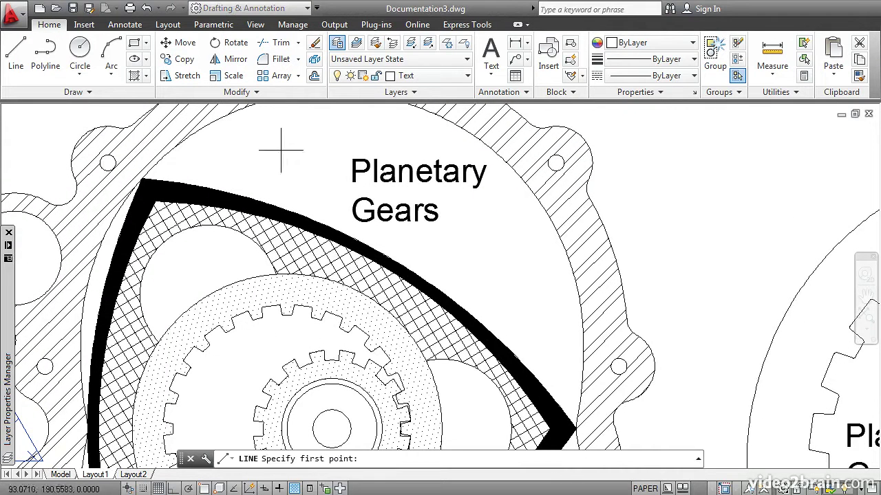
left_click(344, 171)
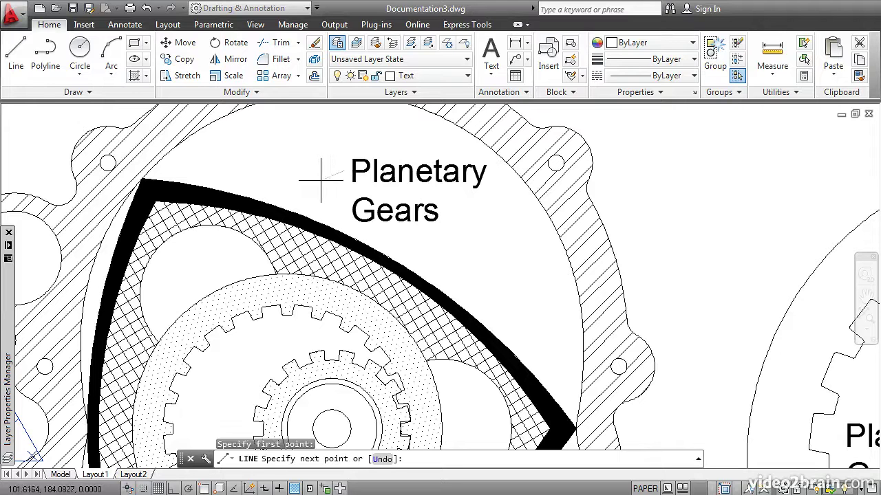
left_click(173, 489)
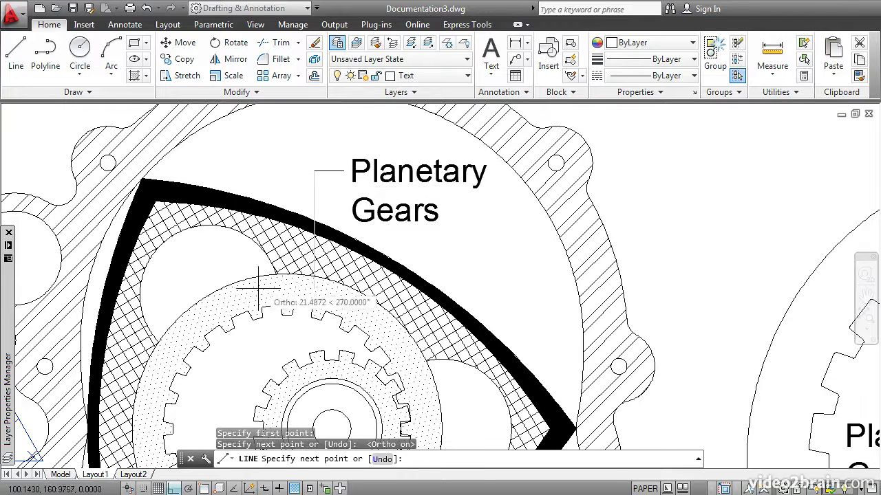
left_click(174, 489)
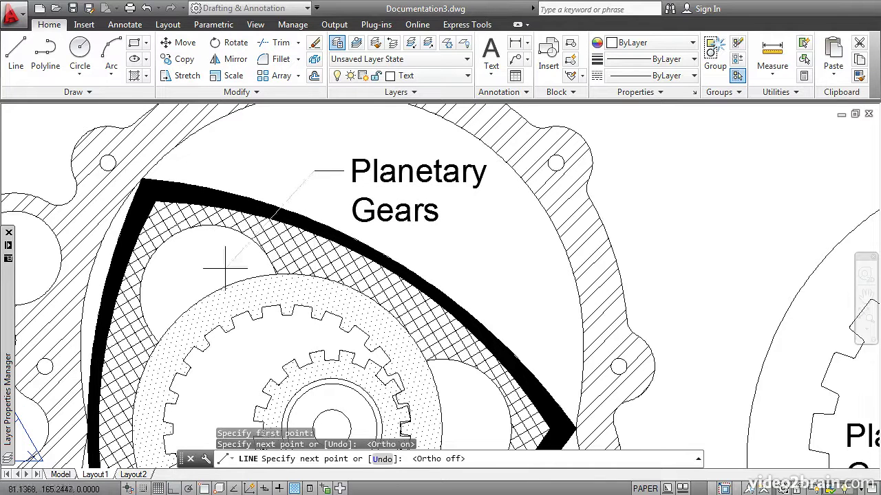
left_click(211, 312)
key("Return")
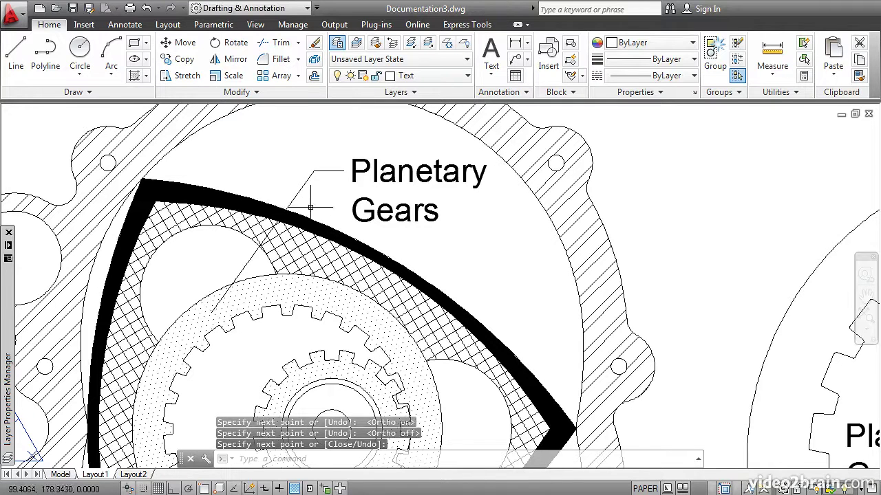
Draw a second leader line from the bend of the first one to the small inner gear.
key("Return")
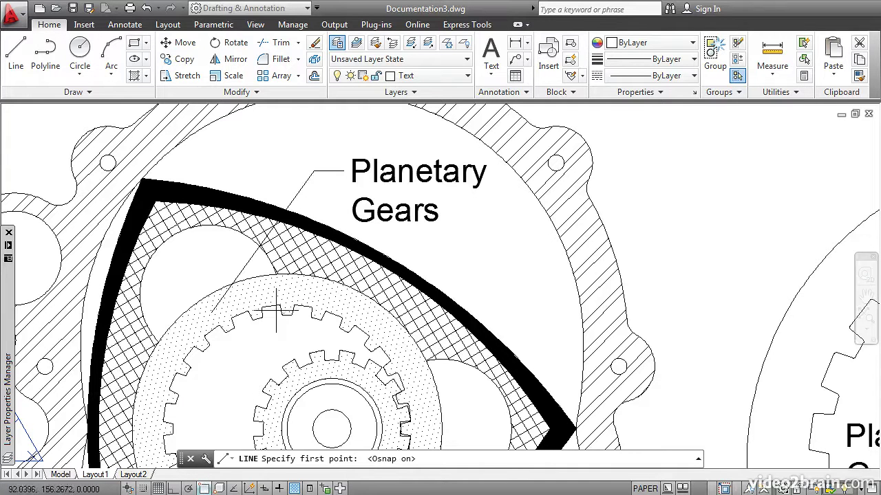
left_click(313, 171)
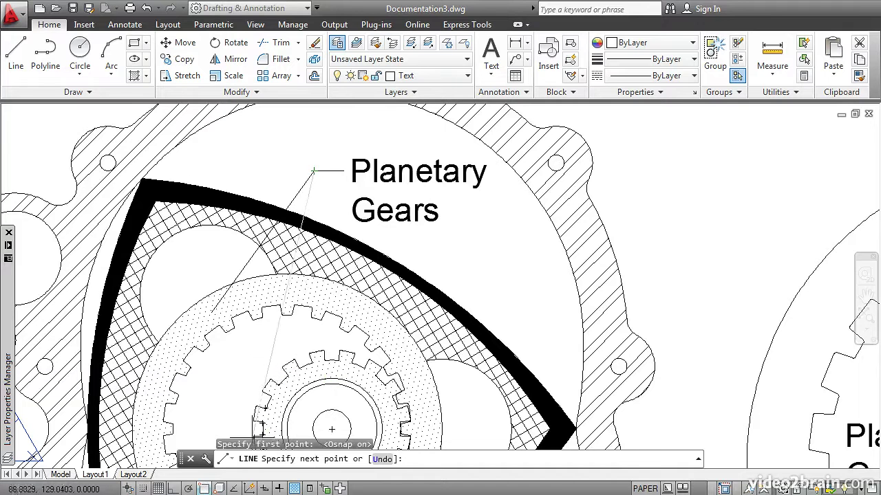
key("F3")
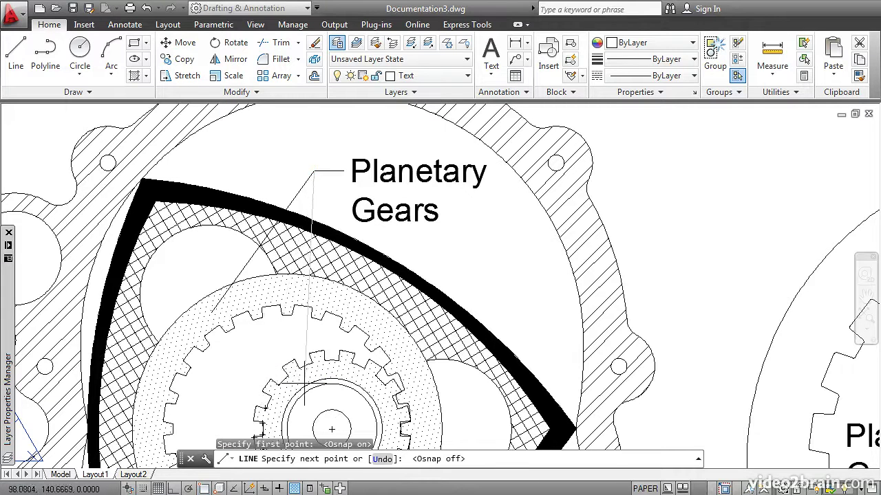
left_click(296, 380)
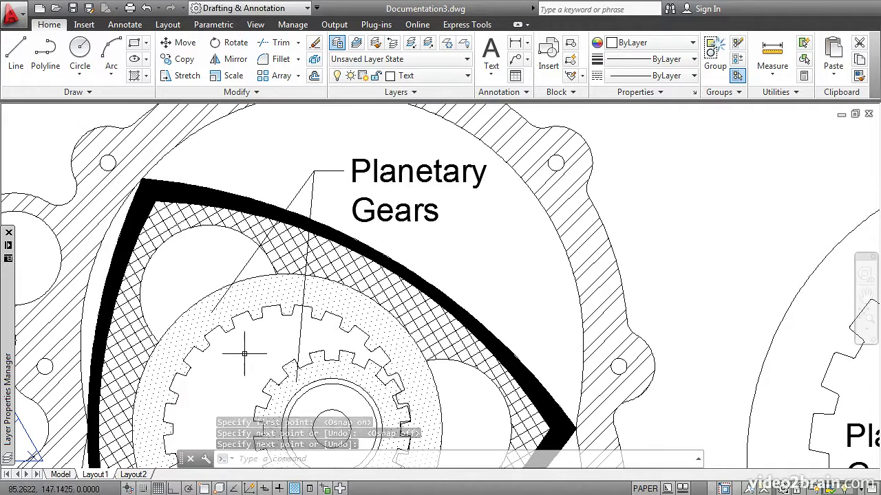
Place a donut with inside diameter 0 and outside diameter 2 on the leader endpoint at the ring gear.
scroll(235, 358, "down", 3)
scroll(313, 272, "up", 2)
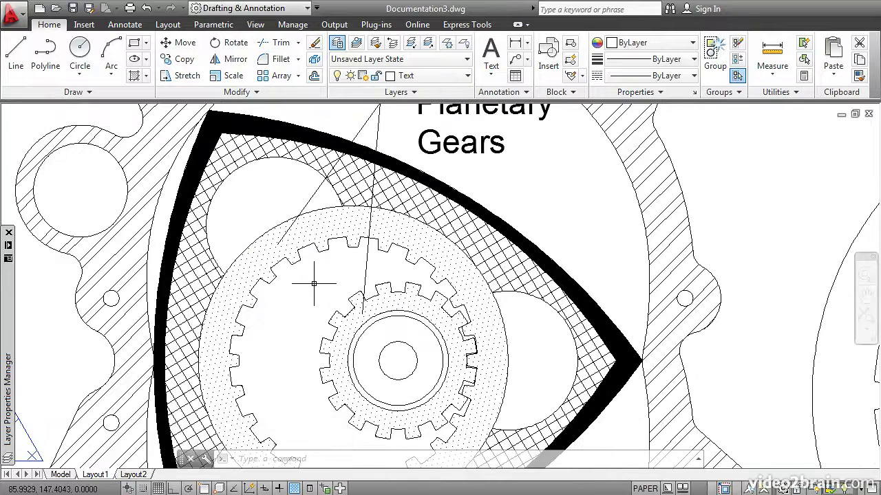
type("donu")
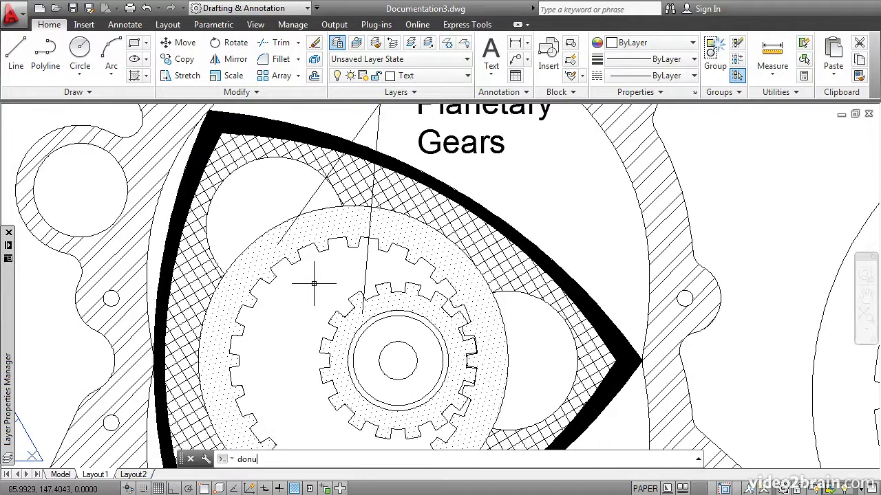
key("Return")
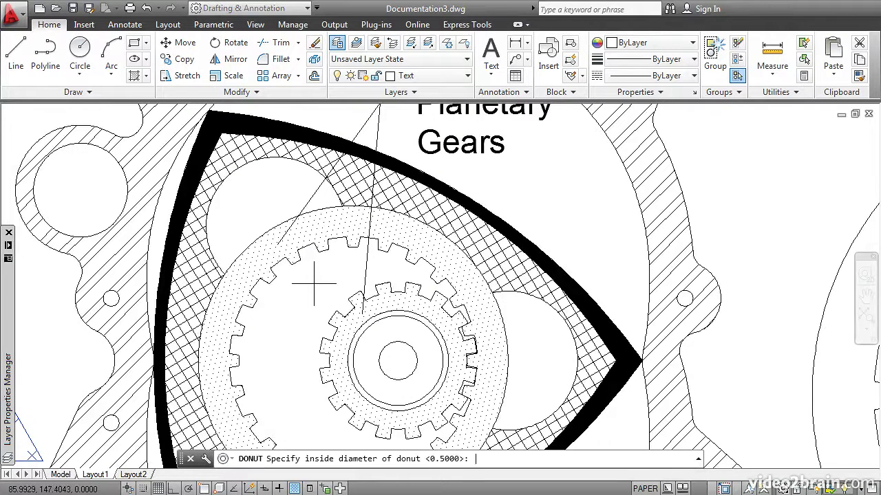
type("0")
key("Return")
type("2")
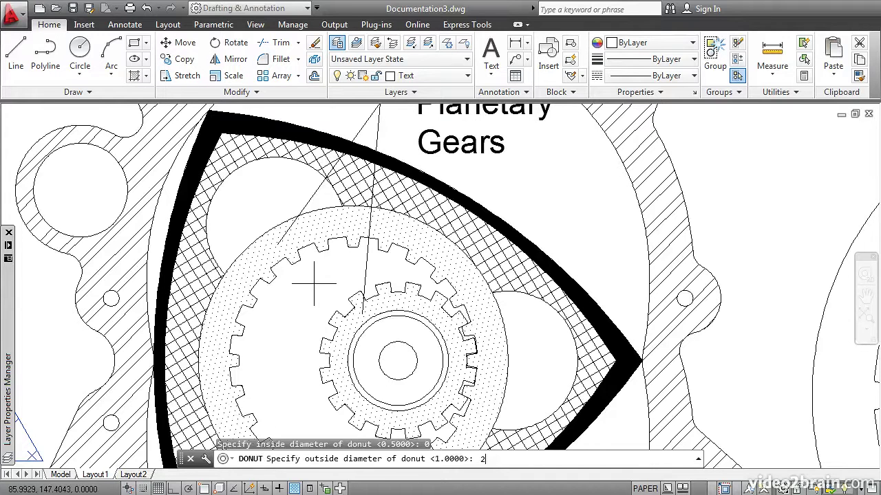
key("Return")
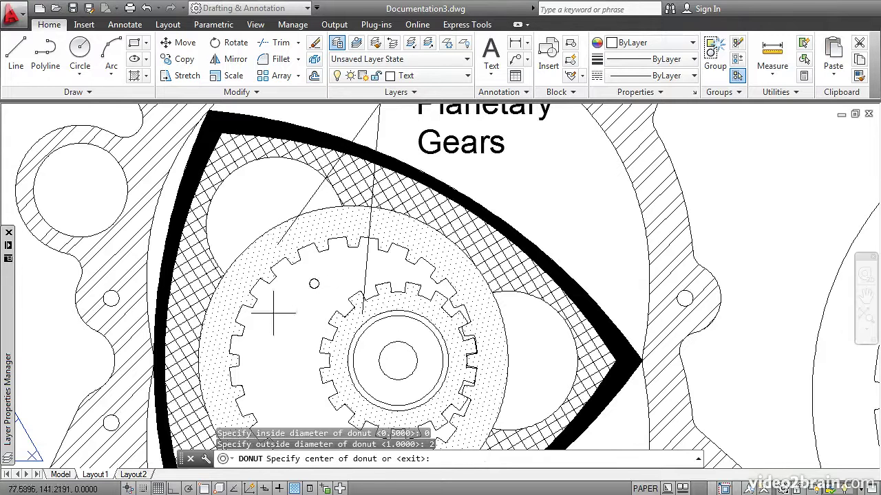
right_click(297, 274, "shift")
left_click(323, 256)
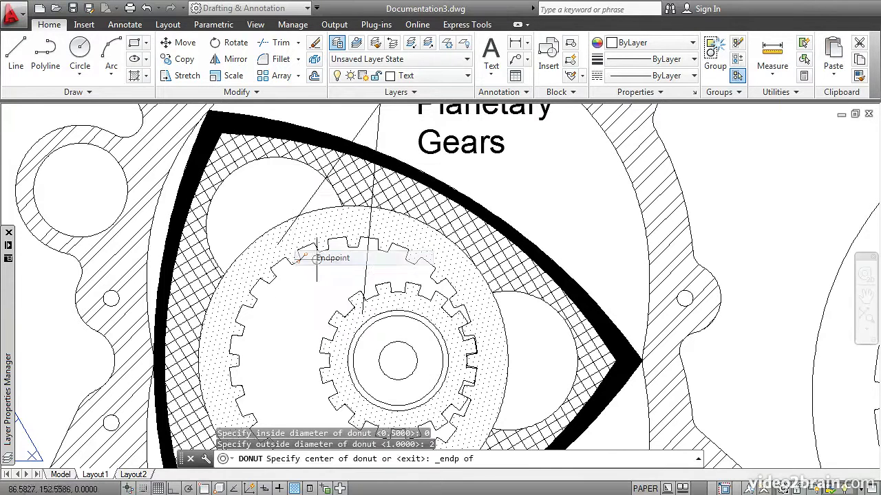
left_click(279, 244)
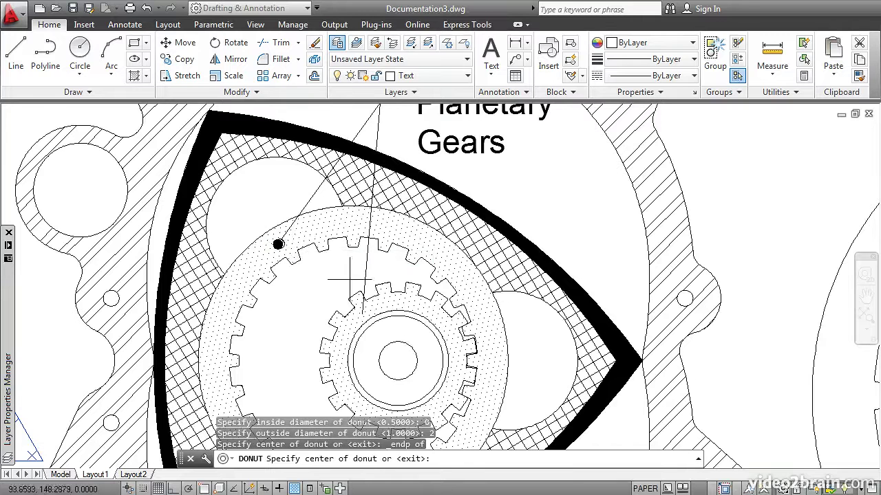
Place another donut of the same size on the leader endpoint at the small inner gear and finish the command.
right_click(336, 260, "shift")
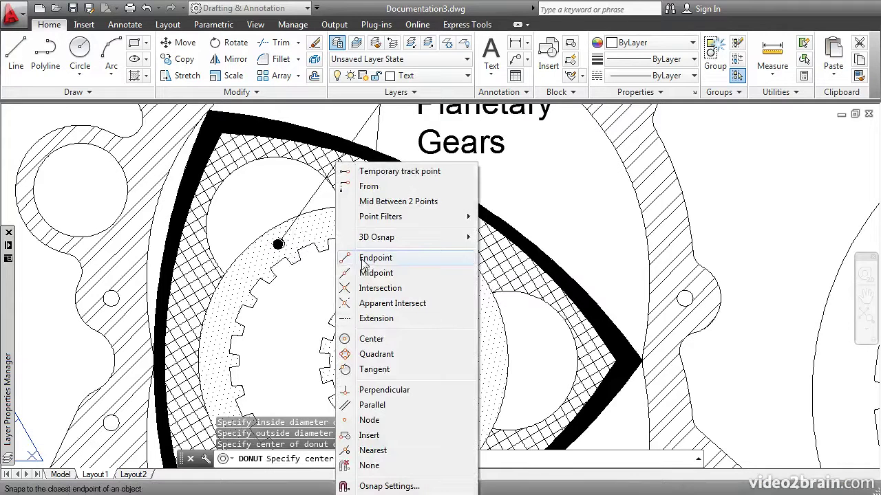
left_click(365, 260)
left_click(363, 313)
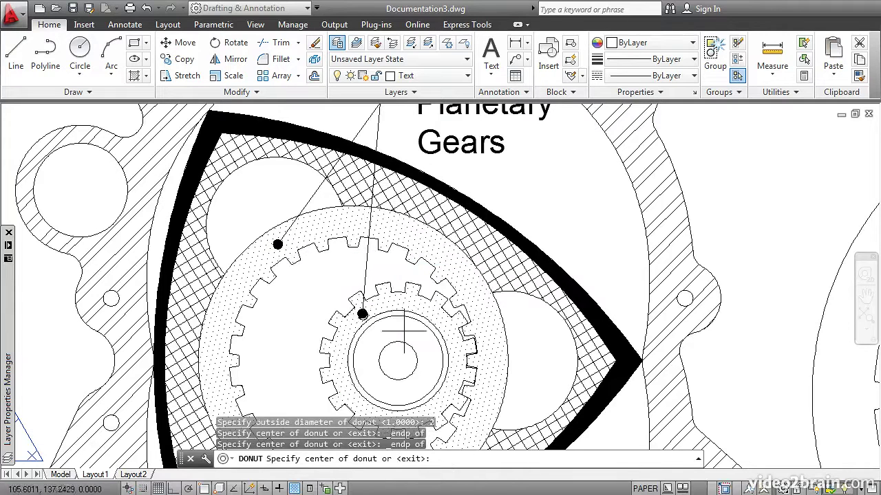
key("Return")
Activate the housing viewport and the enlarged gear viewport in turn to check their scales, and return to paper space.
scroll(437, 347, "down", 2)
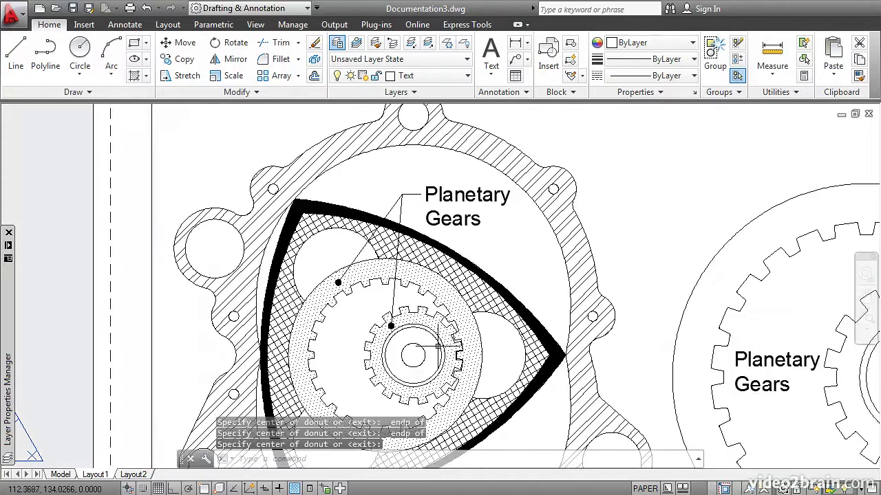
scroll(437, 347, "down", 2)
mouse_move(403, 340)
middle_mouse_down()
mouse_move(372, 319)
mouse_move(375, 263)
middle_mouse_up()
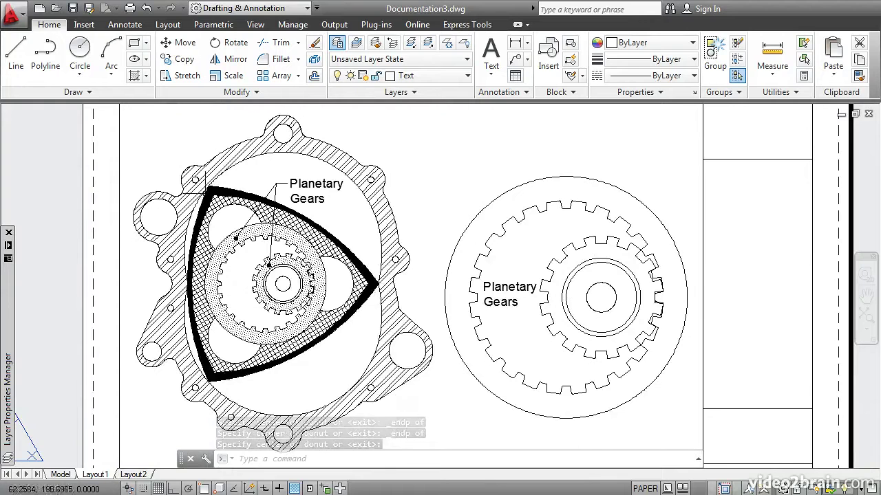
double_click(349, 223)
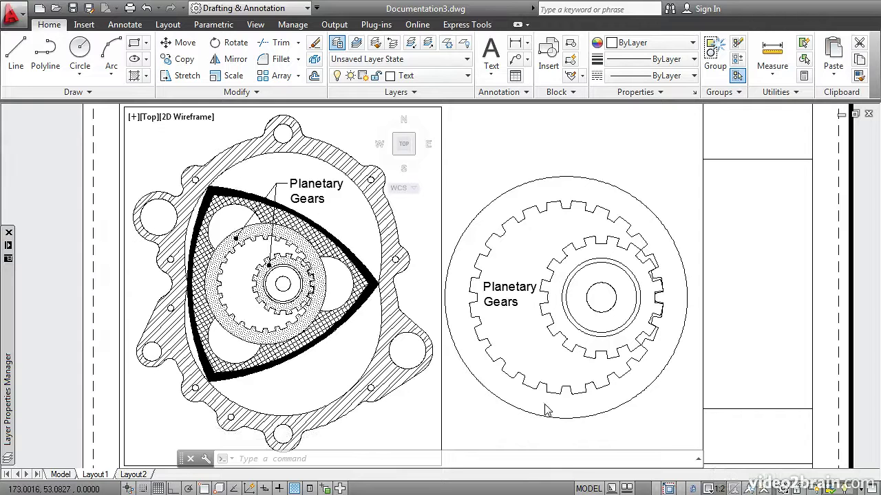
left_click(514, 328)
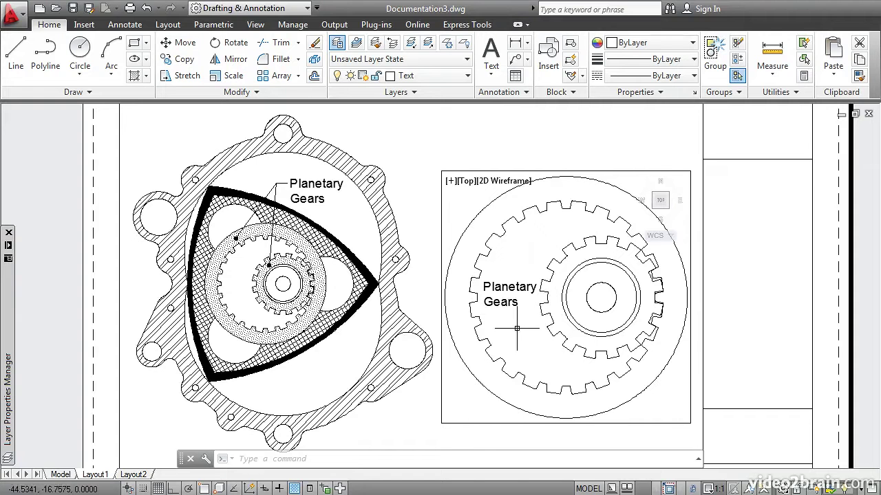
double_click(473, 433)
Add multiline text reading M1 in the lowest cell of the title block, using the annotative Title style.
mouse_move(544, 403)
middle_mouse_down()
mouse_move(466, 341)
mouse_move(428, 281)
middle_mouse_up()
scroll(466, 341, "down", 2)
scroll(428, 281, "up", 2)
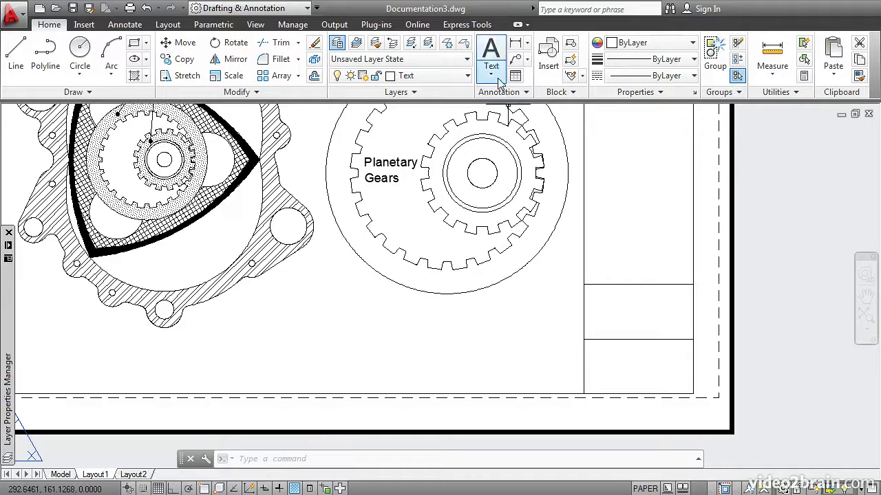
left_click(490, 52)
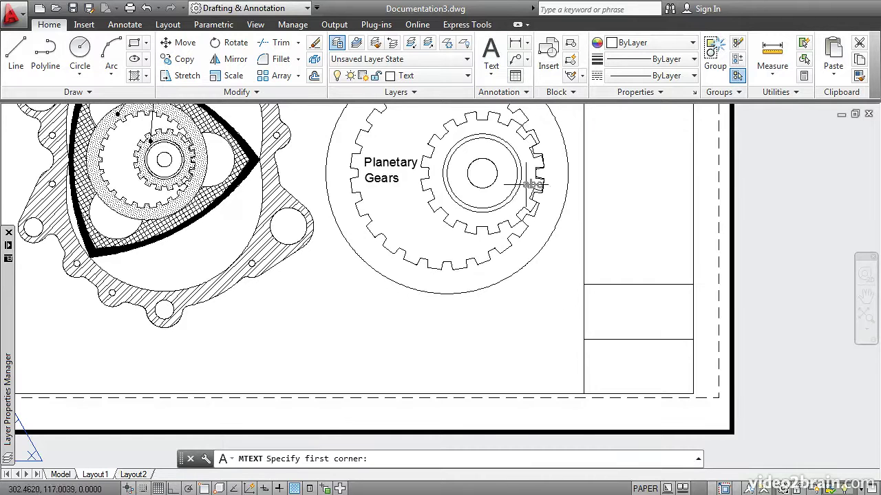
left_click(602, 347)
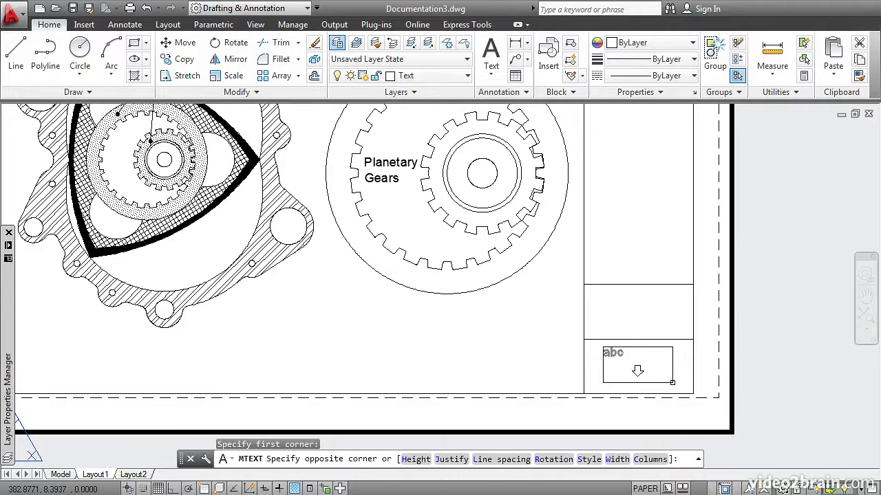
left_click(672, 382)
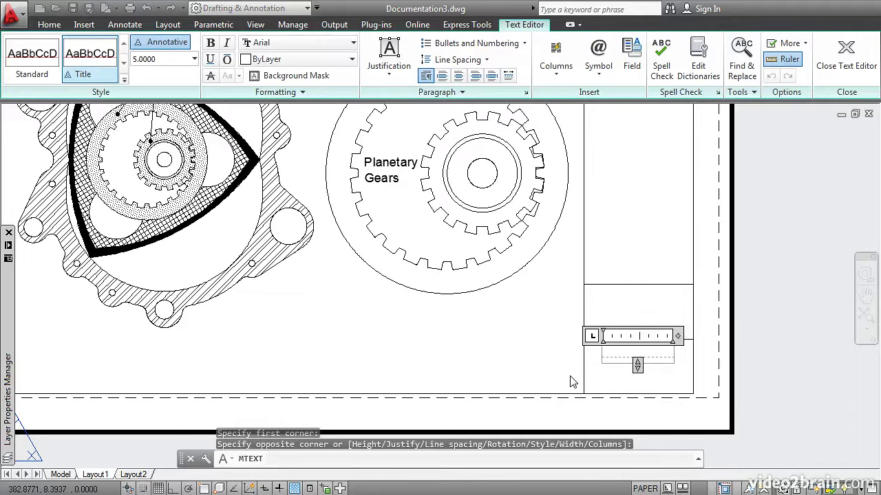
type("M1")
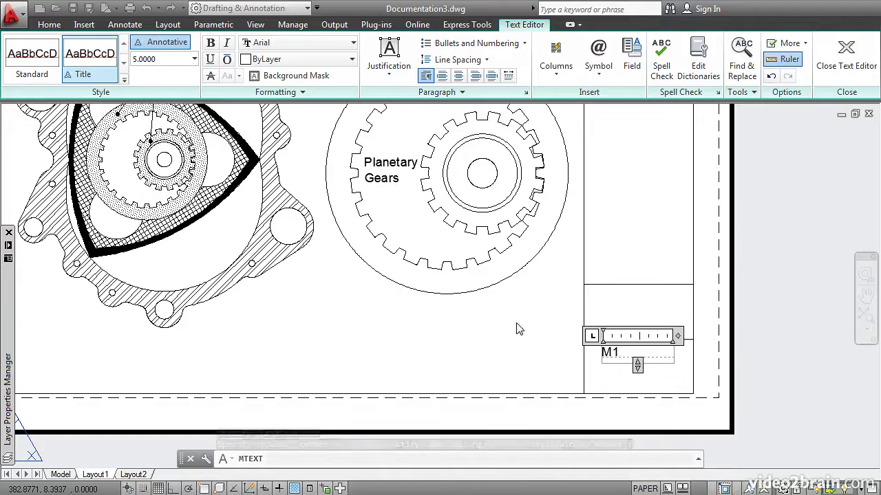
Set the M1 text's justification to Middle Center and finish editing the text.
left_click(386, 62)
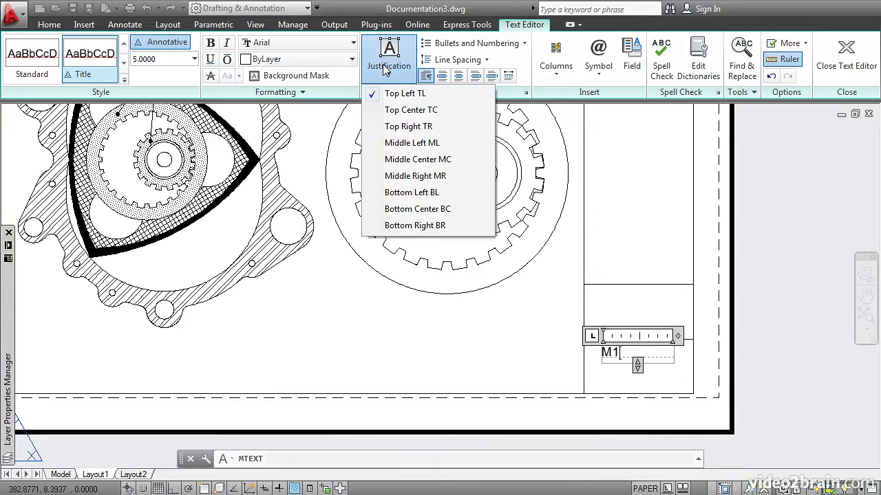
left_click(410, 159)
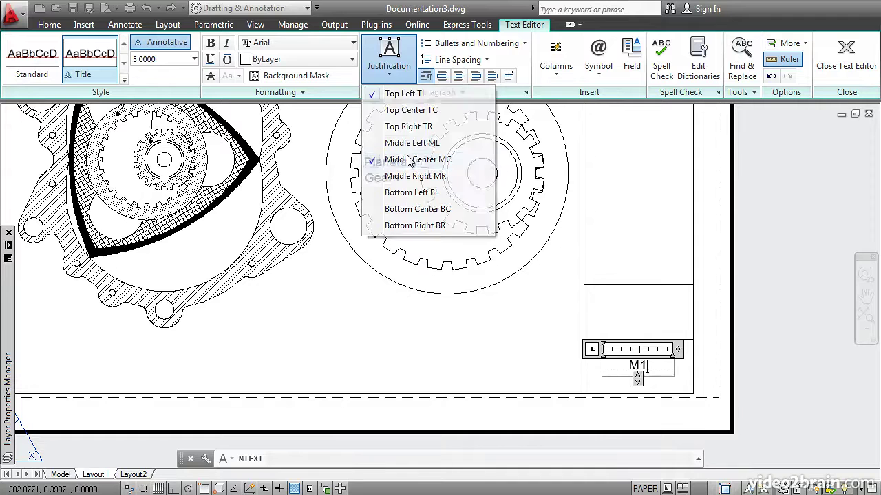
left_click(847, 55)
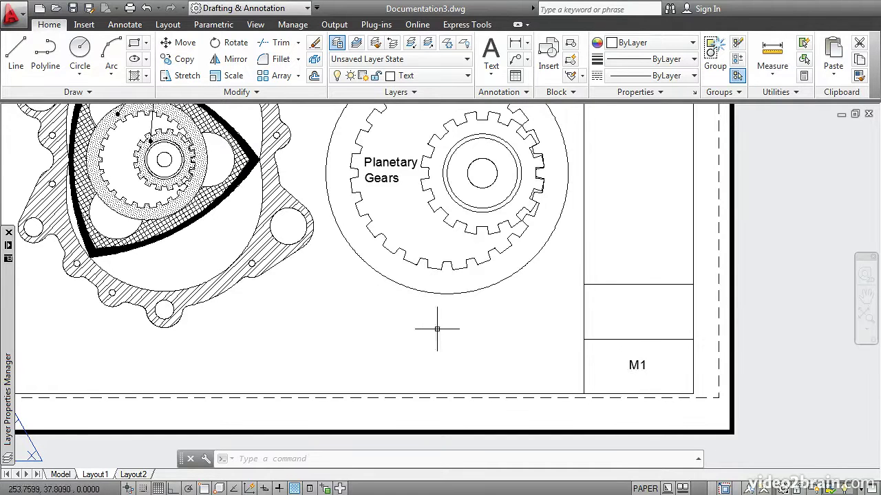
middle_click_drag(330, 265, 426, 323)
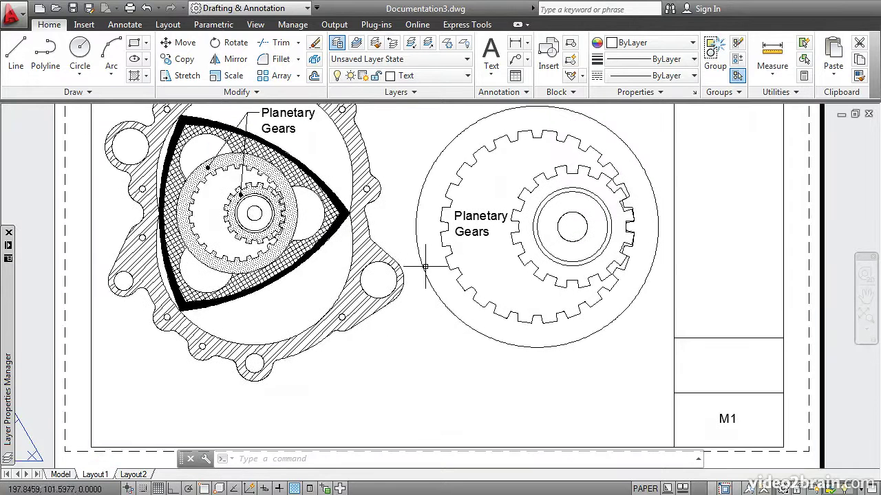
scroll(422, 314, "down", 3)
scroll(424, 300, "down", 1)
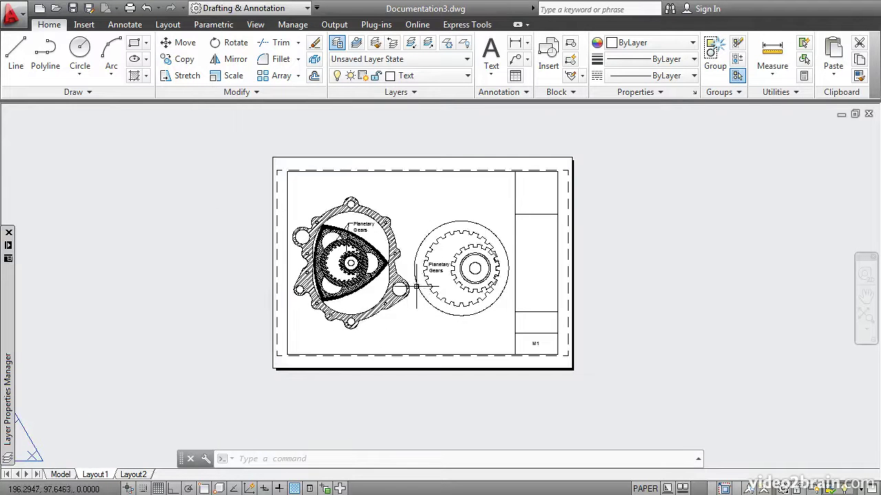
scroll(425, 299, "down", 1)
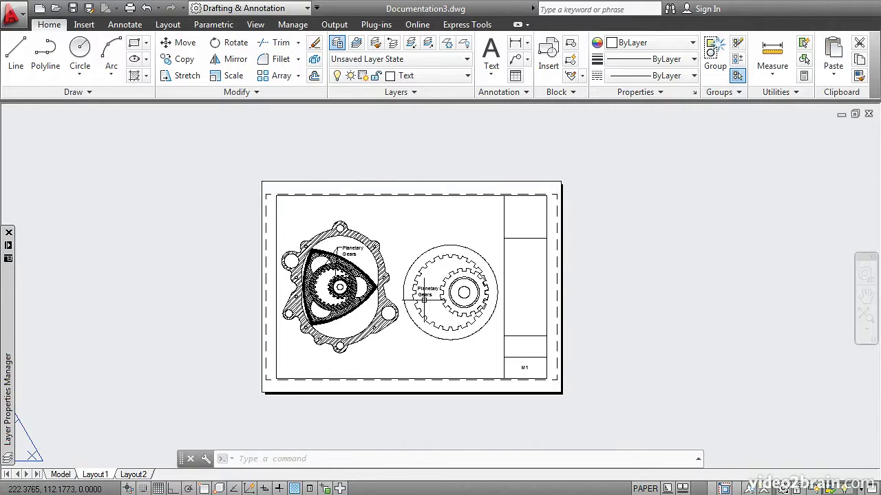
scroll(424, 300, "up", 2)
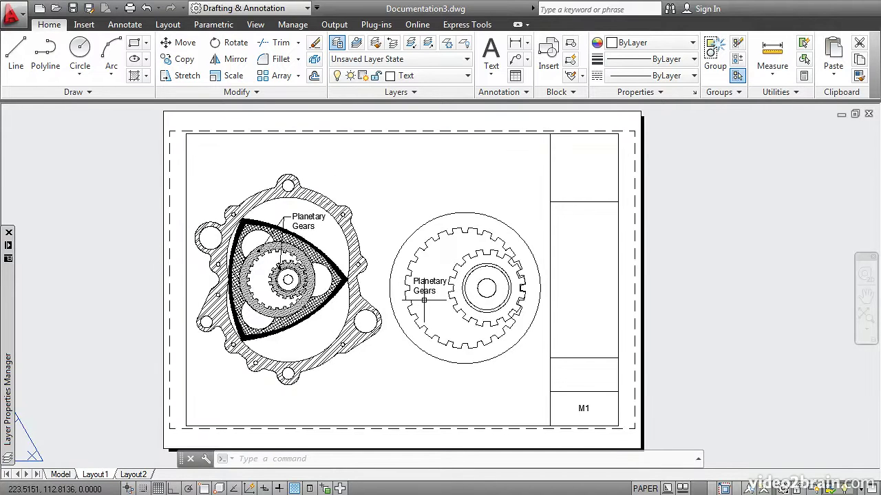